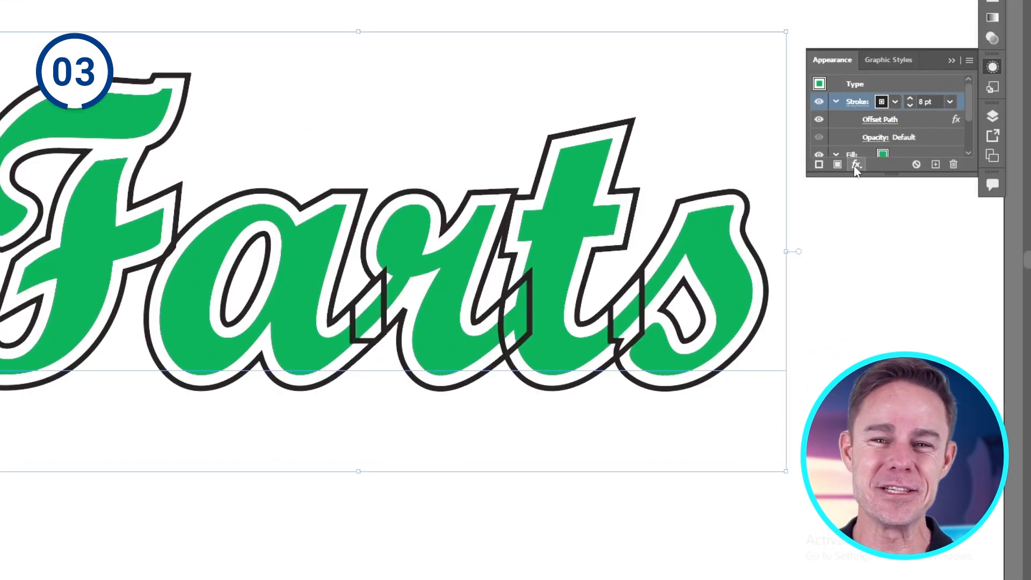
Step: Apply the Pathfinder Add effect to the lettering's black 8 pt offset stroke
{"action": "left_click", "coordinate": [896, 231]}
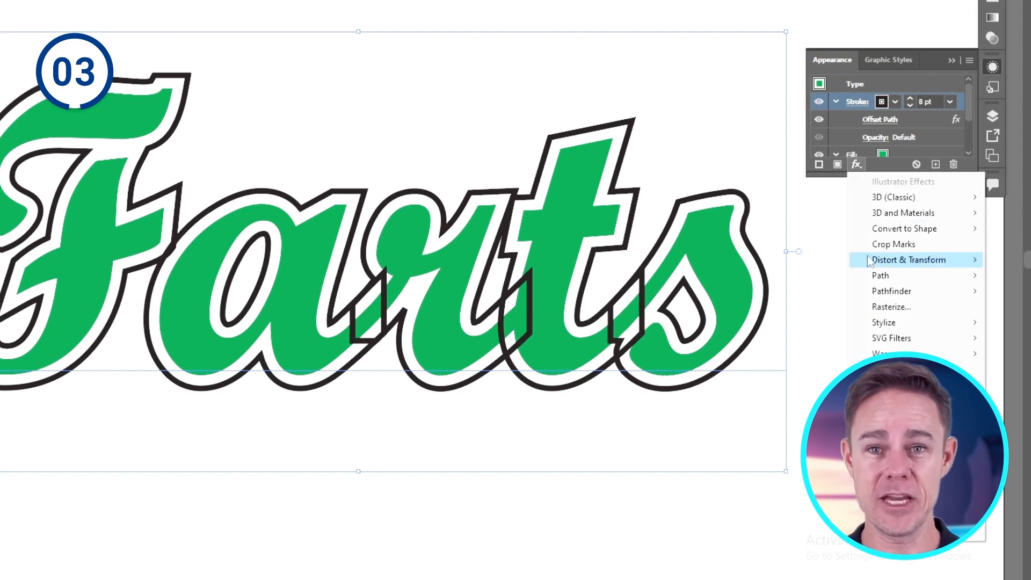
{"action": "mouse_move", "coordinate": [880, 291]}
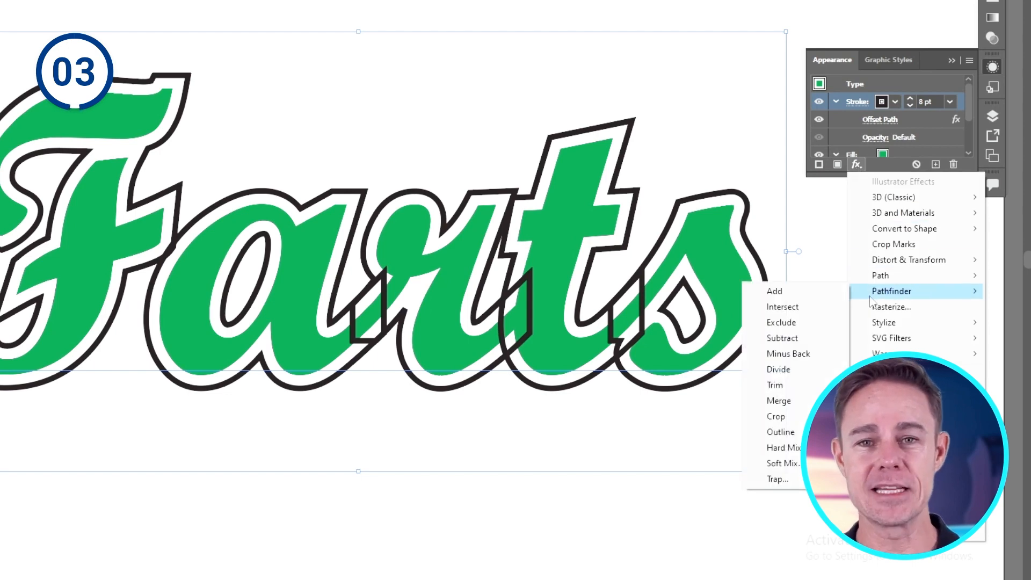
{"action": "left_click", "coordinate": [790, 293]}
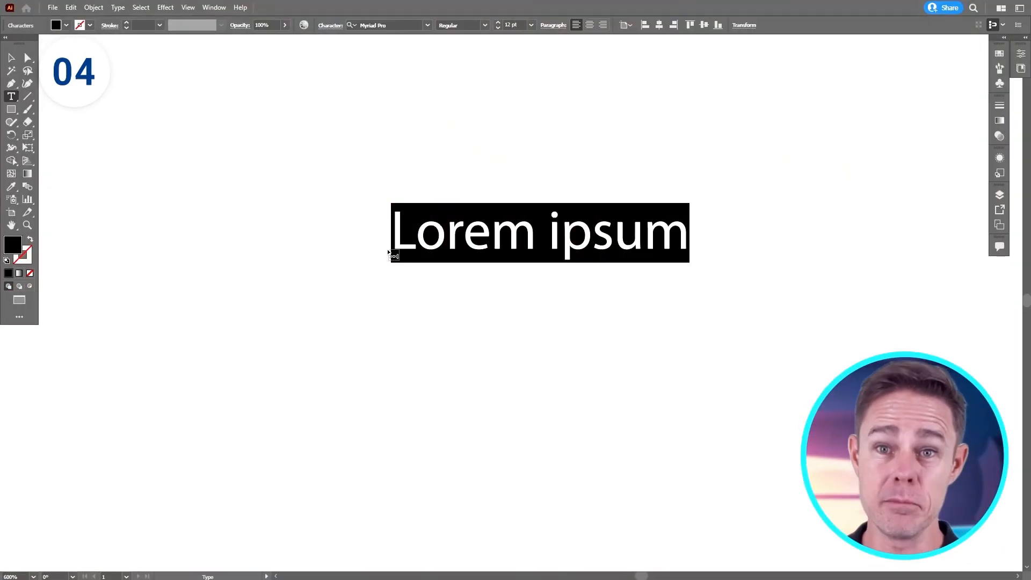
Step: Replace the placeholder text with "Spider" and finish text editing, leaving the text object selected
{"action": "type", "text": "Spider"}
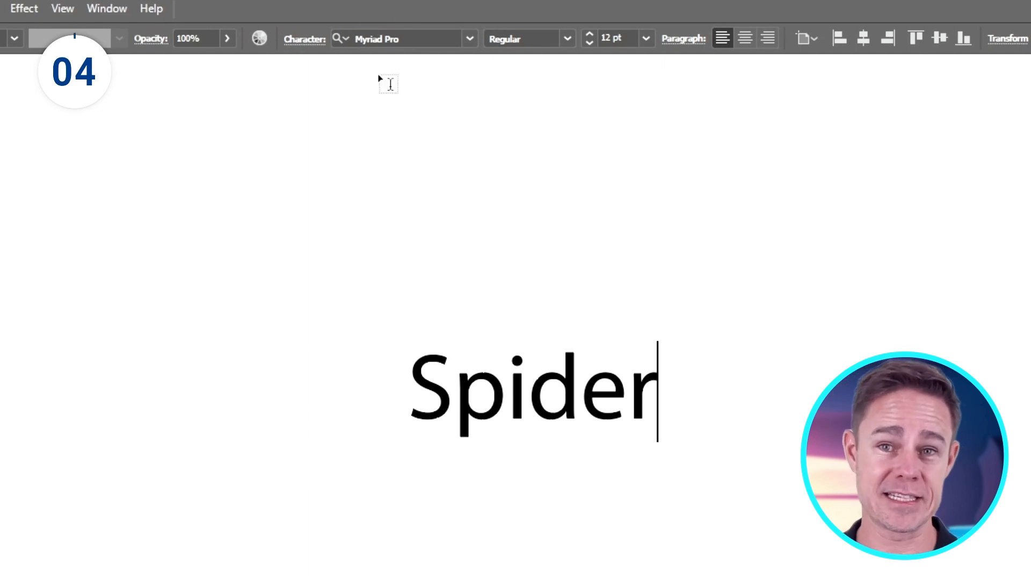
{"action": "key", "text": "Escape"}
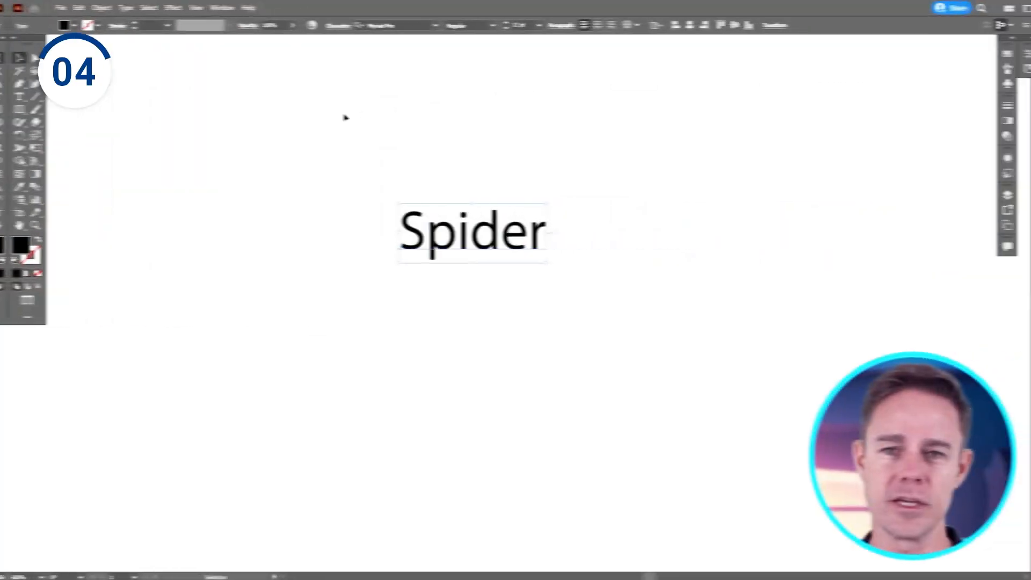
{"action": "key", "text": "Escape"}
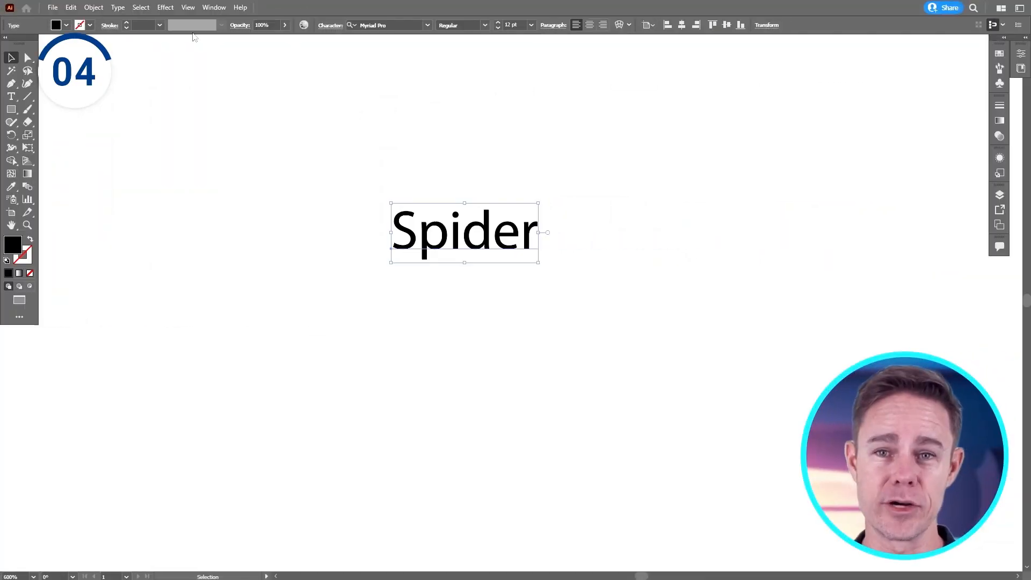
Step: Show the character styles and open the options of the [Normal Character Style]
{"action": "left_click", "coordinate": [243, 9]}
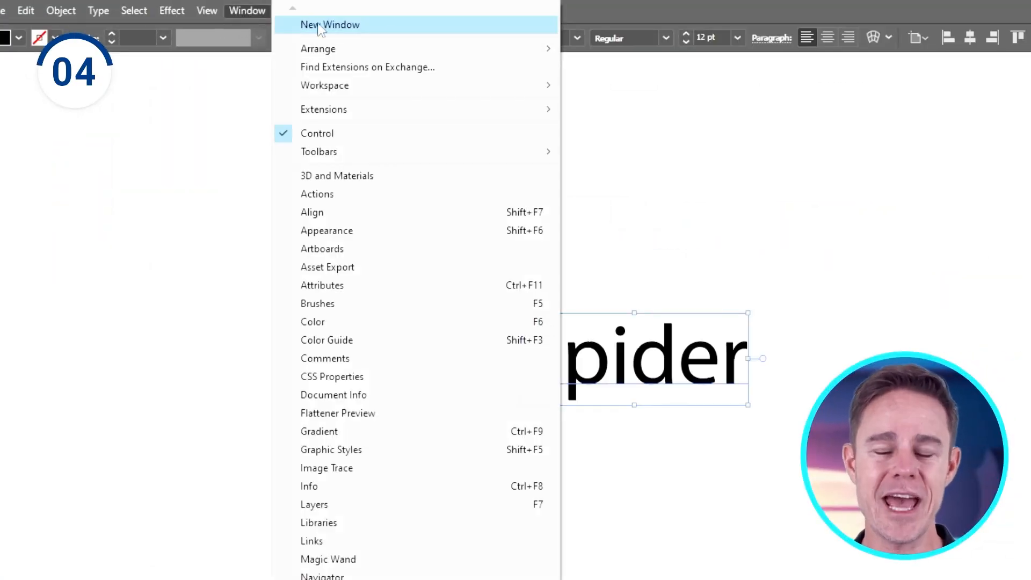
{"action": "mouse_move", "coordinate": [422, 469]}
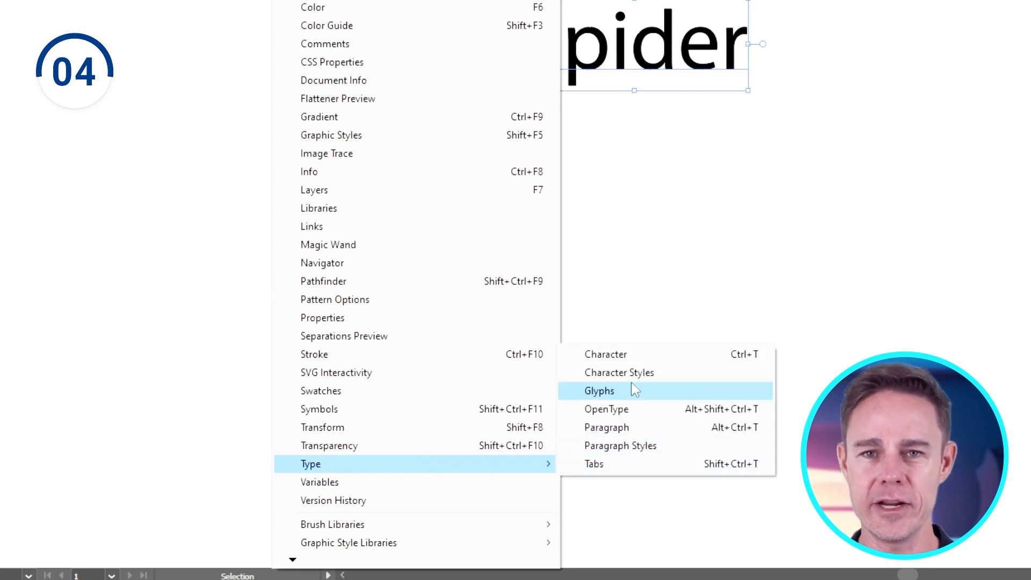
{"action": "left_click", "coordinate": [619, 372]}
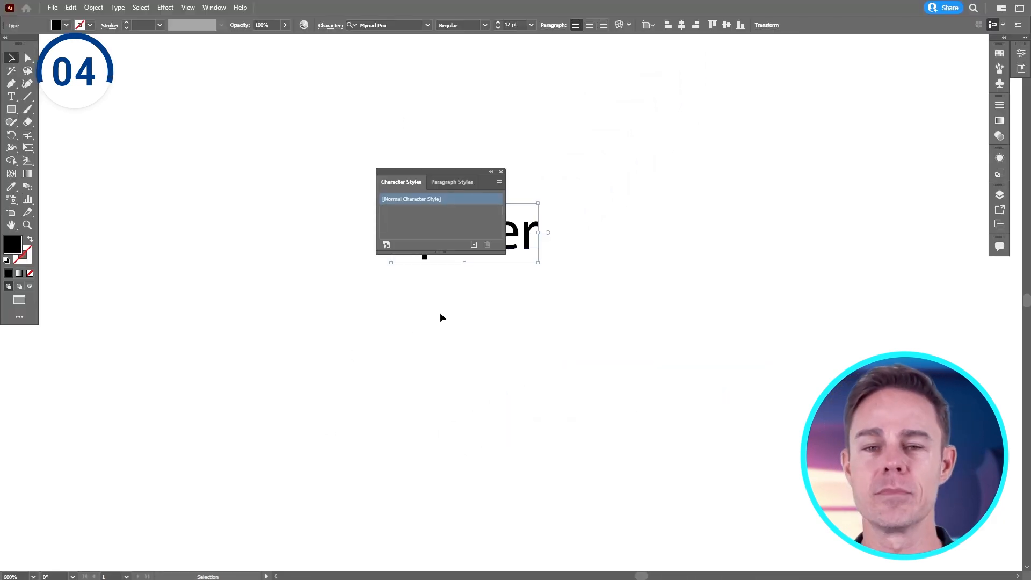
{"action": "left_click", "coordinate": [478, 81]}
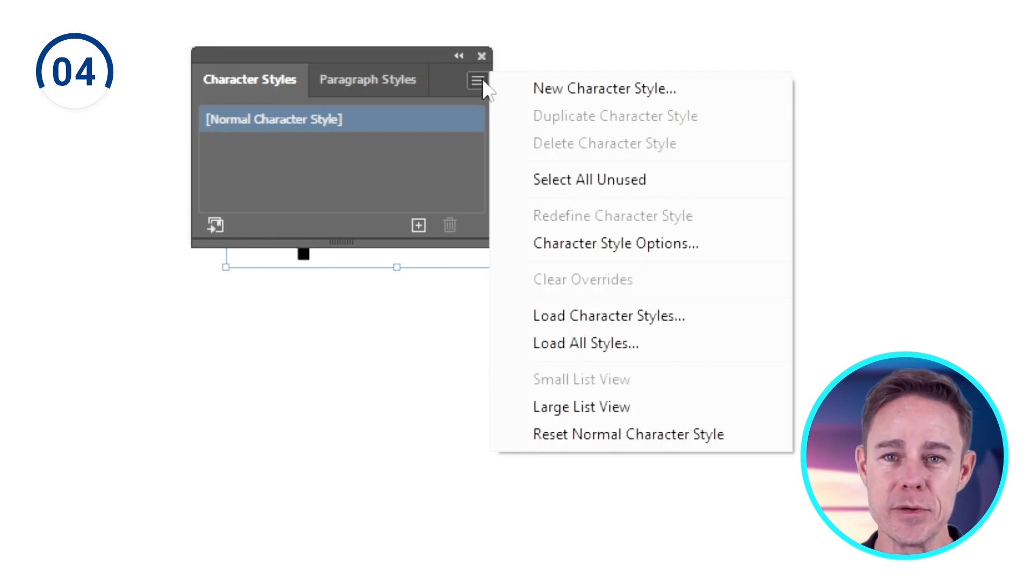
{"action": "left_click", "coordinate": [612, 248]}
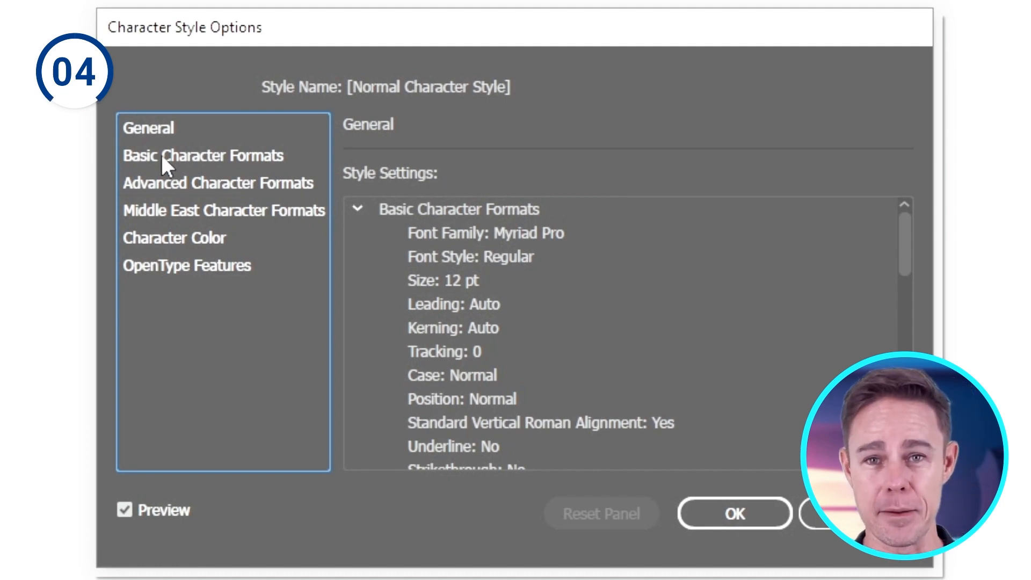
Step: Set the [Normal Character Style] font family to Roboto and its size to 30, and apply the style changes
{"action": "left_click", "coordinate": [188, 153]}
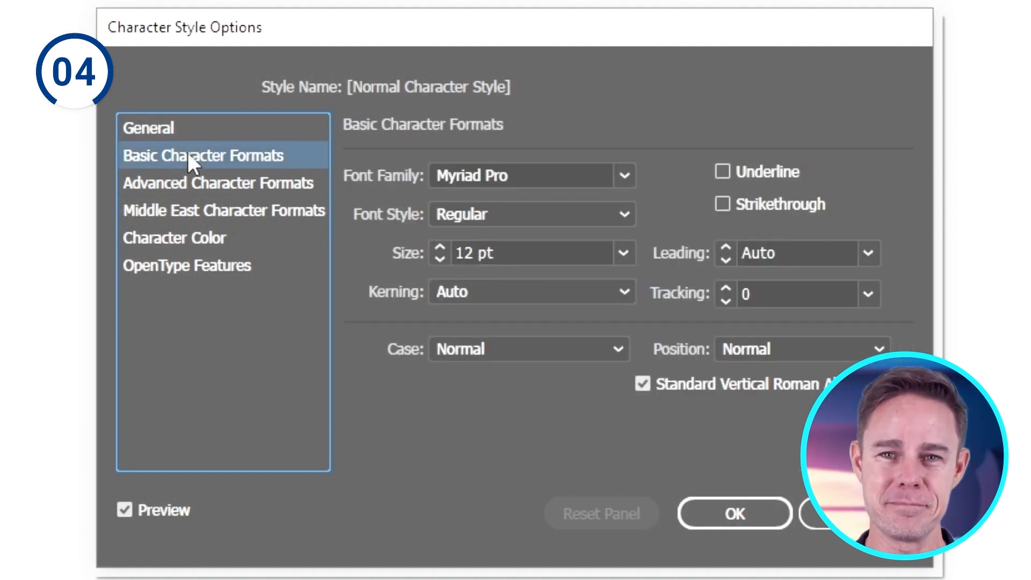
{"action": "left_click", "coordinate": [553, 184]}
{"action": "type", "text": "Roboto"}
{"action": "left_click", "coordinate": [562, 239]}
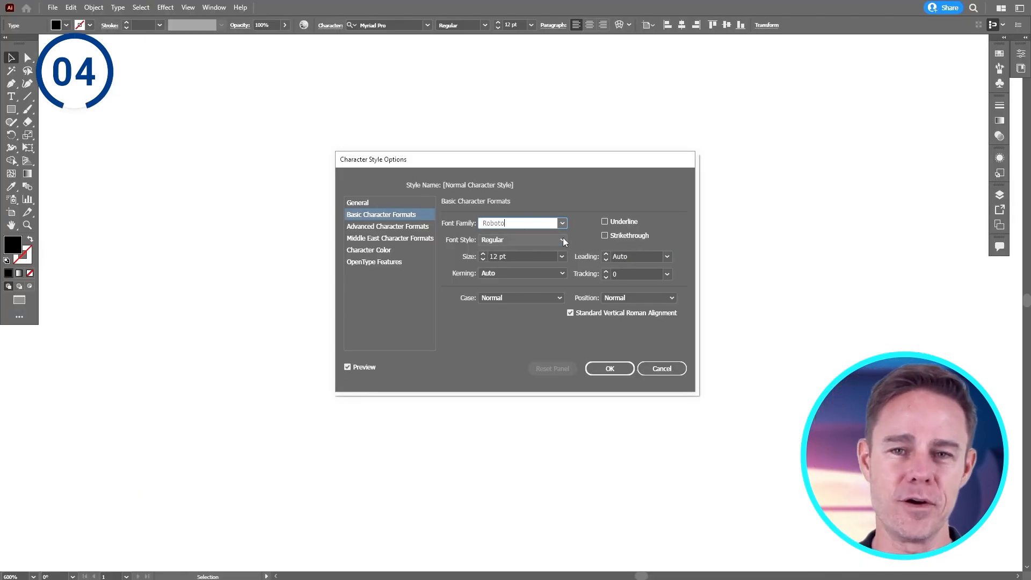
{"action": "left_click", "coordinate": [500, 298]}
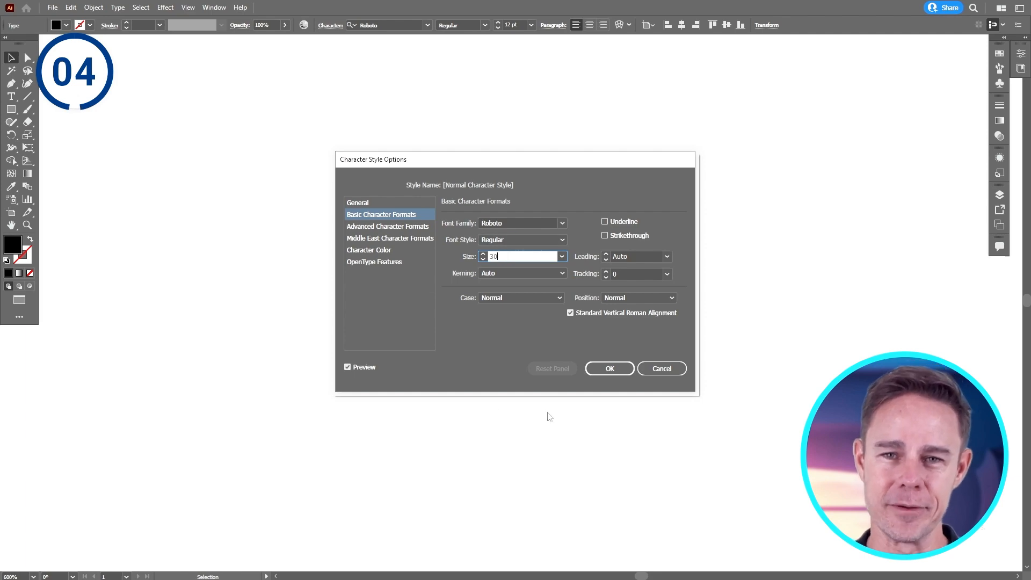
{"action": "key", "text": "Return"}
{"action": "left_click_drag", "start_coordinate": [469, 175], "coordinate": [327, 230]}
{"action": "left_click", "coordinate": [359, 227]}
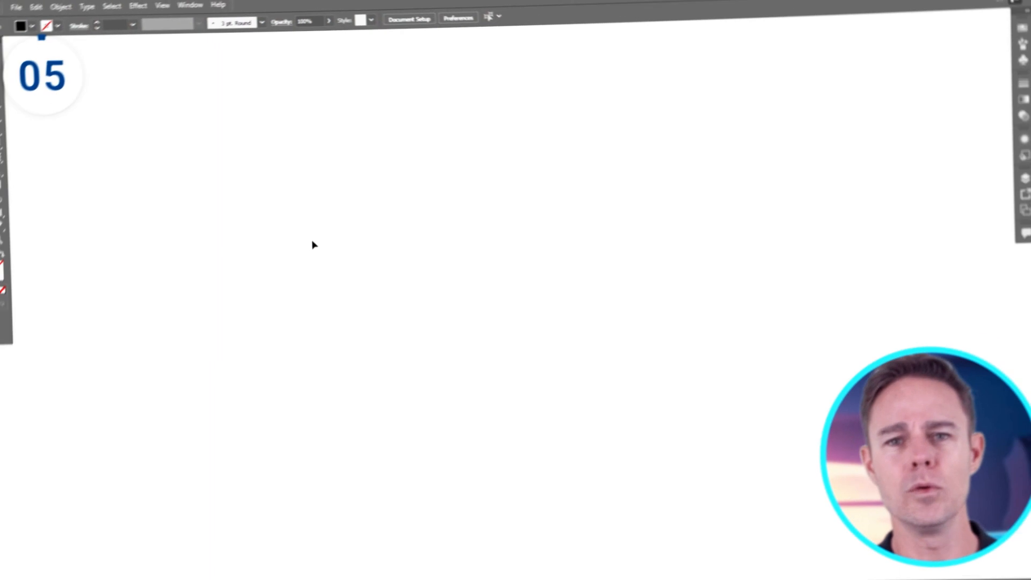
Step: Draw a square of about 408 px in the middle of the artboard and swap its black fill to the stroke
{"action": "key", "text": "m"}
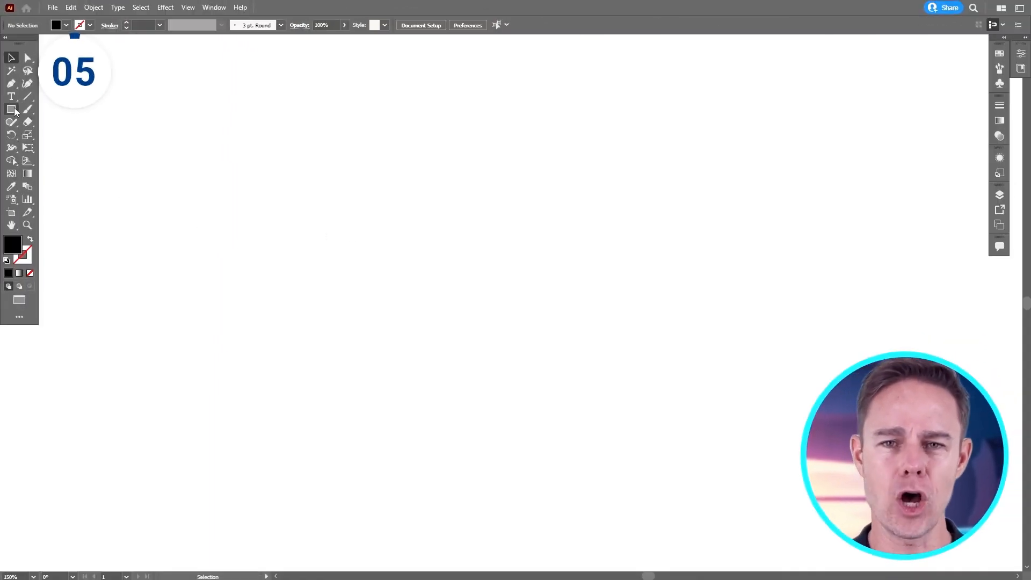
{"action": "left_click_drag", "start_coordinate": [502, 275], "coordinate": [729, 452]}
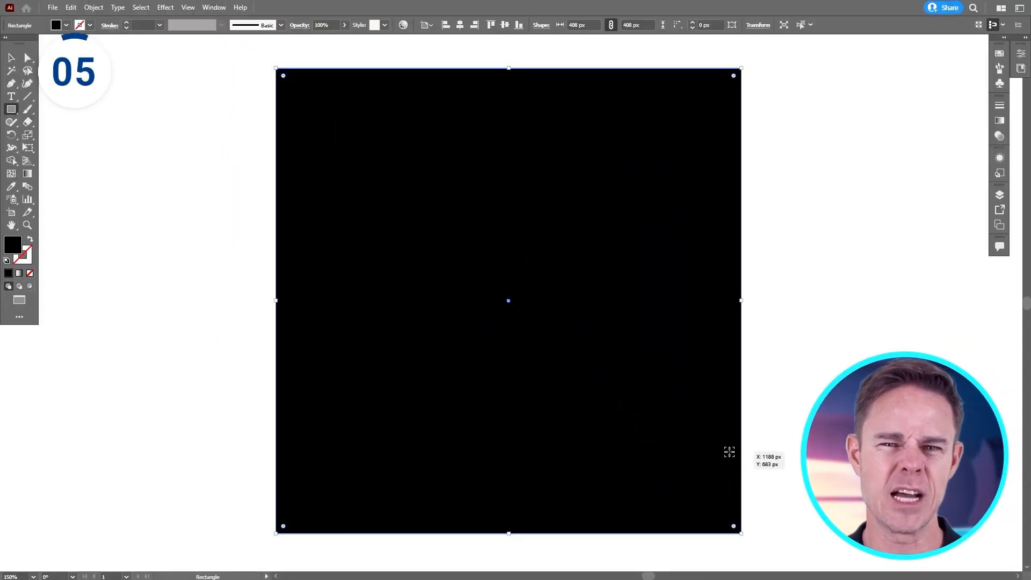
{"action": "left_click", "coordinate": [30, 241]}
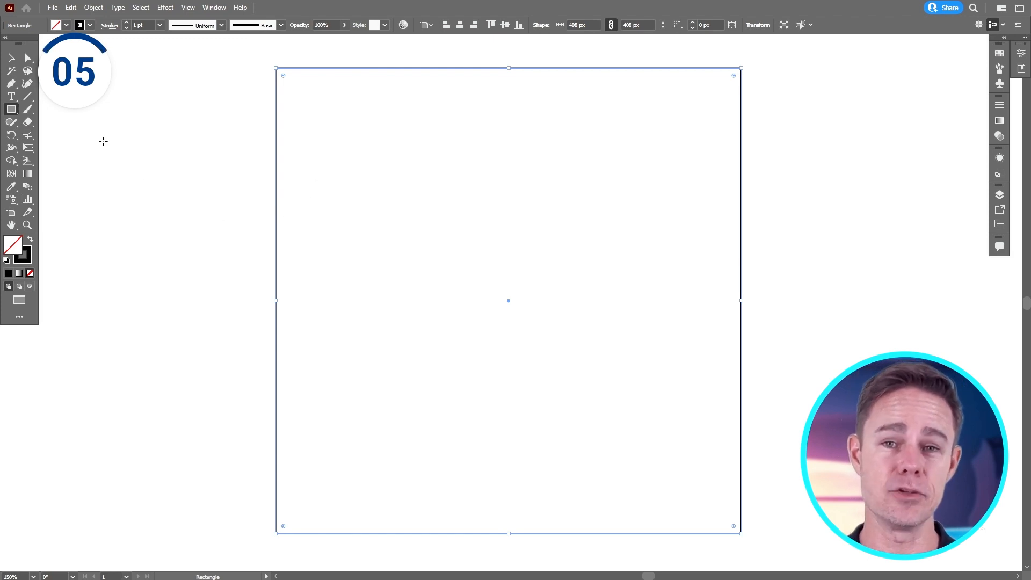
Step: Split the square into a grid of 10 rows and 10 columns with 0 px gutters
{"action": "left_click", "coordinate": [94, 7]}
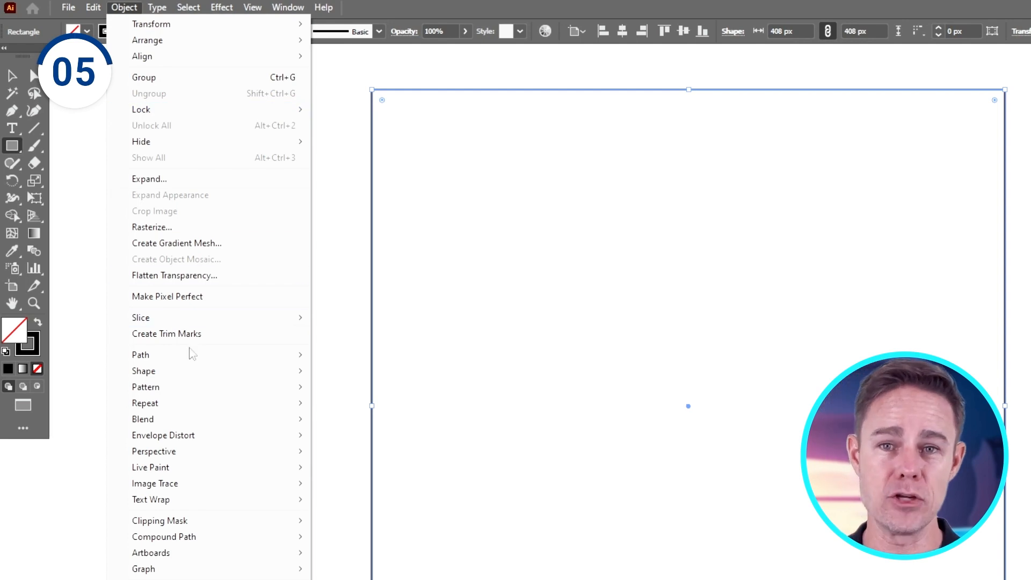
{"action": "mouse_move", "coordinate": [205, 360]}
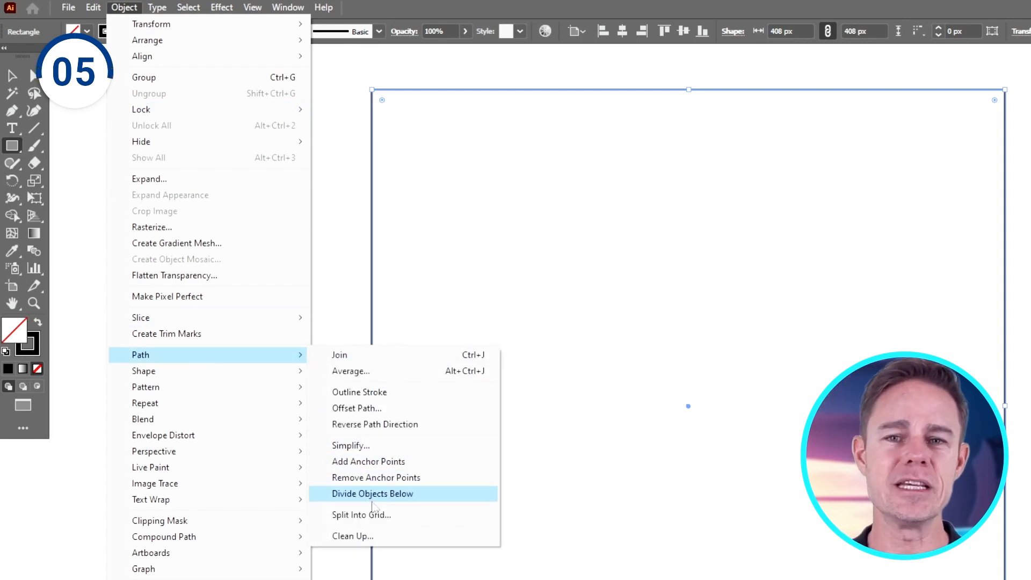
{"action": "left_click", "coordinate": [371, 514]}
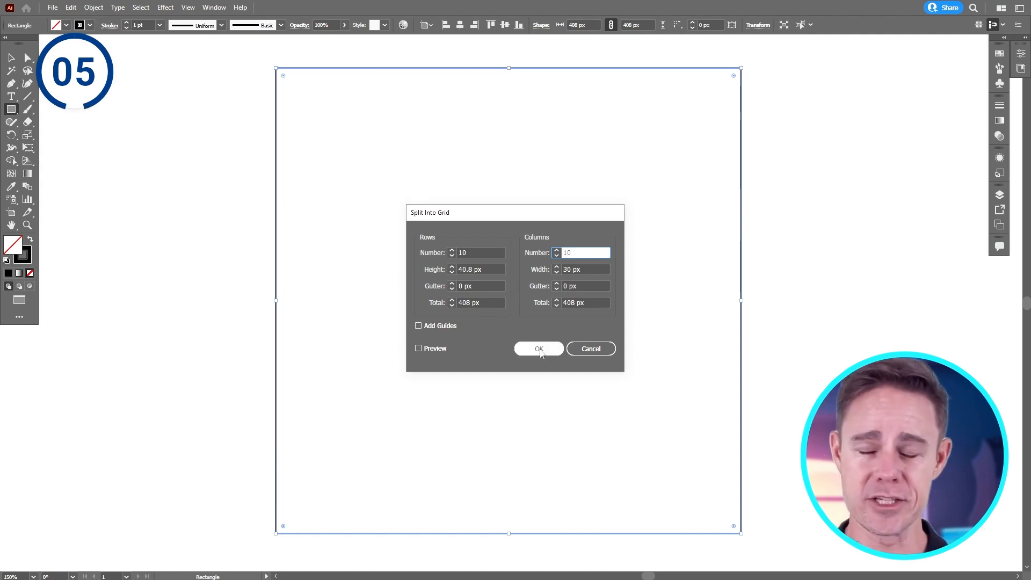
{"action": "left_click", "coordinate": [540, 349]}
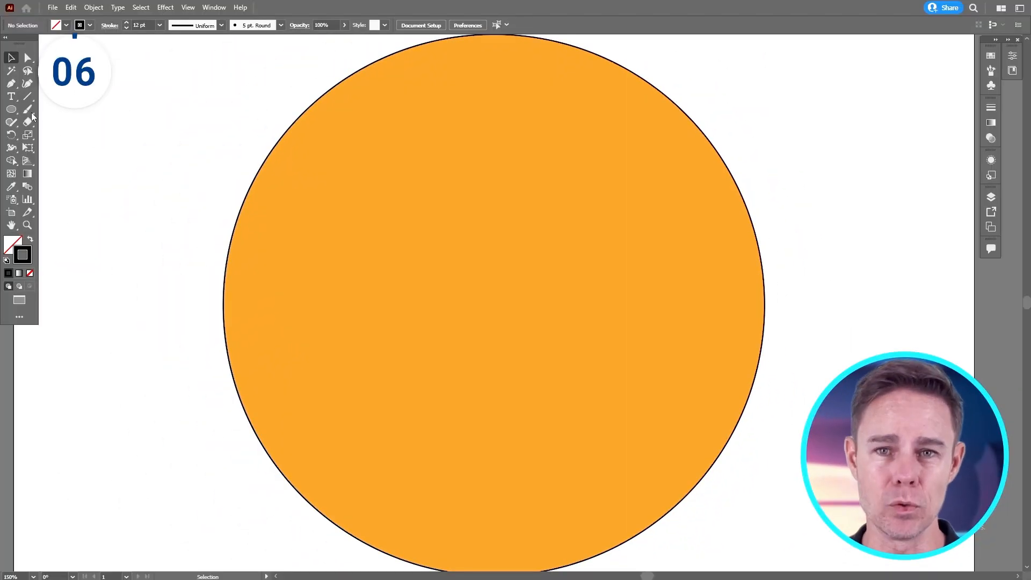
Step: Draw a curved path with a 12 pt stroke inside the orange circle's upper-right edge using the Pen tool, and deselect it
{"action": "left_click", "coordinate": [11, 83]}
{"action": "left_click", "coordinate": [610, 104]}
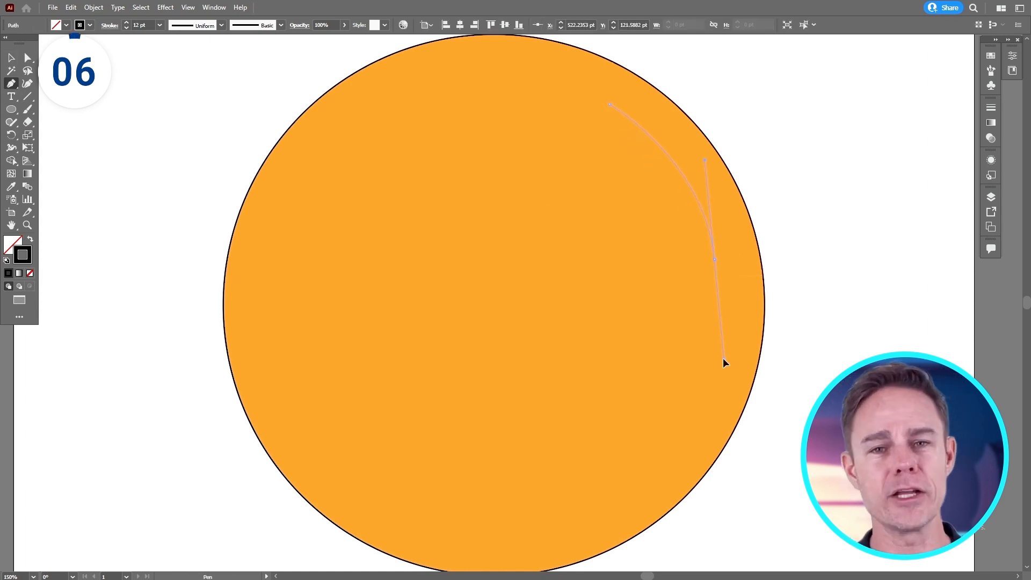
{"action": "left_click_drag", "start_coordinate": [724, 363], "coordinate": [723, 361]}
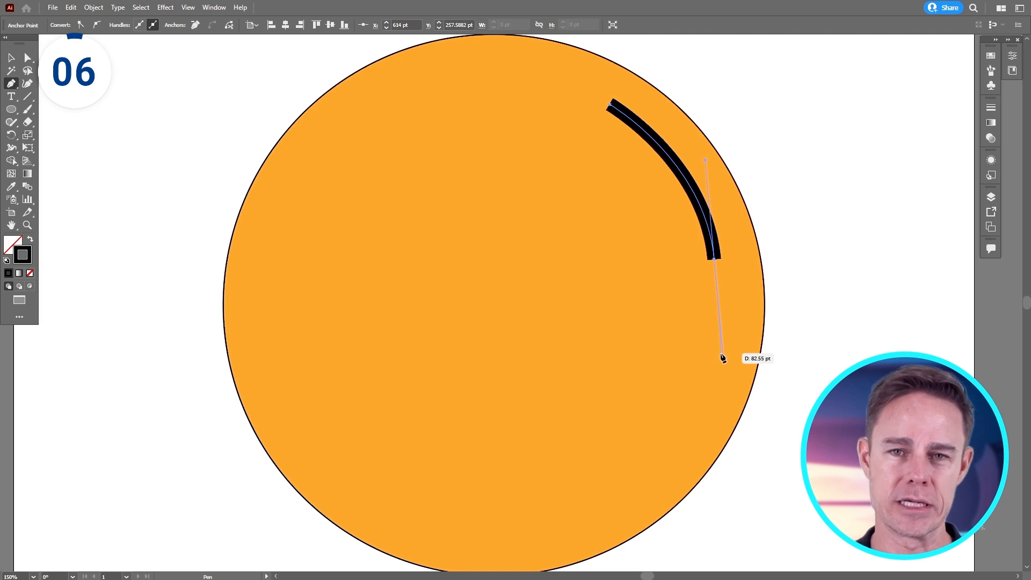
{"action": "left_click", "coordinate": [12, 58]}
{"action": "left_click", "coordinate": [210, 92]}
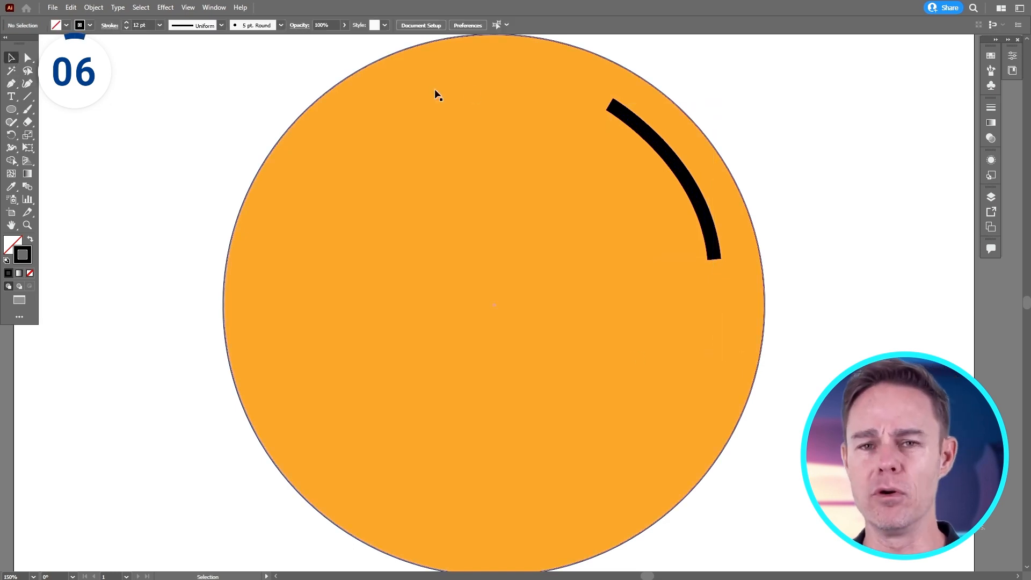
Step: Give the upper-right curve the variable width profile that tapers at both ends
{"action": "left_click", "coordinate": [639, 118]}
{"action": "left_click", "coordinate": [221, 25]}
{"action": "left_click", "coordinate": [186, 65]}
Step: Draw a thin 1 pt curved path inside the circle's upper-left edge with the Pen tool, and deselect it
{"action": "left_click", "coordinate": [11, 83]}
{"action": "left_click", "coordinate": [334, 143]}
{"action": "left_click_drag", "start_coordinate": [276, 325], "coordinate": [294, 443]}
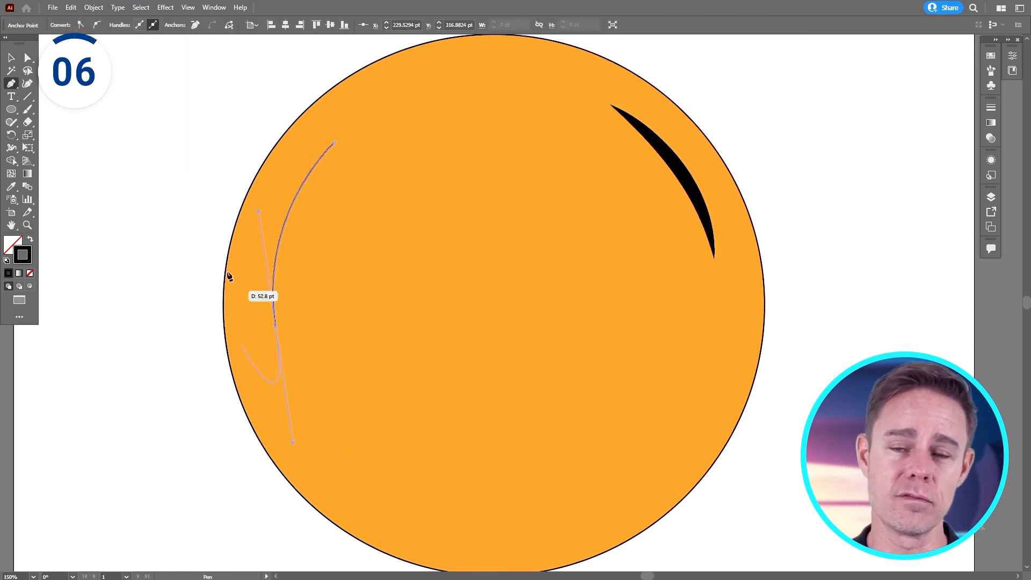
{"action": "left_click_drag", "start_coordinate": [295, 303], "coordinate": [294, 303]}
{"action": "left_click", "coordinate": [168, 340], "text": "ctrl"}
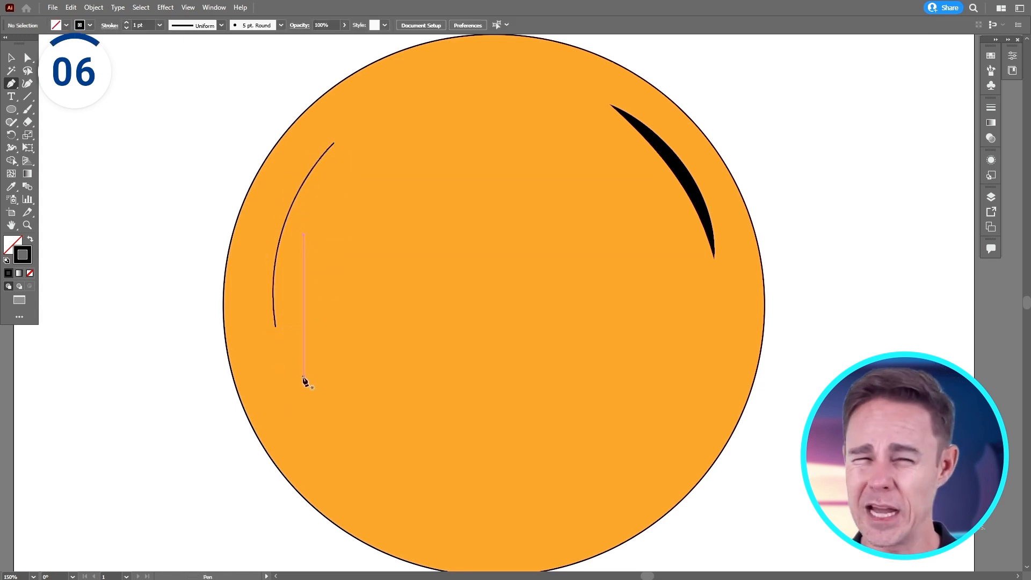
Step: Try to draw a curved path along the circle's lower-left and bottom edge with the Pen tool
{"action": "left_click", "coordinate": [303, 428]}
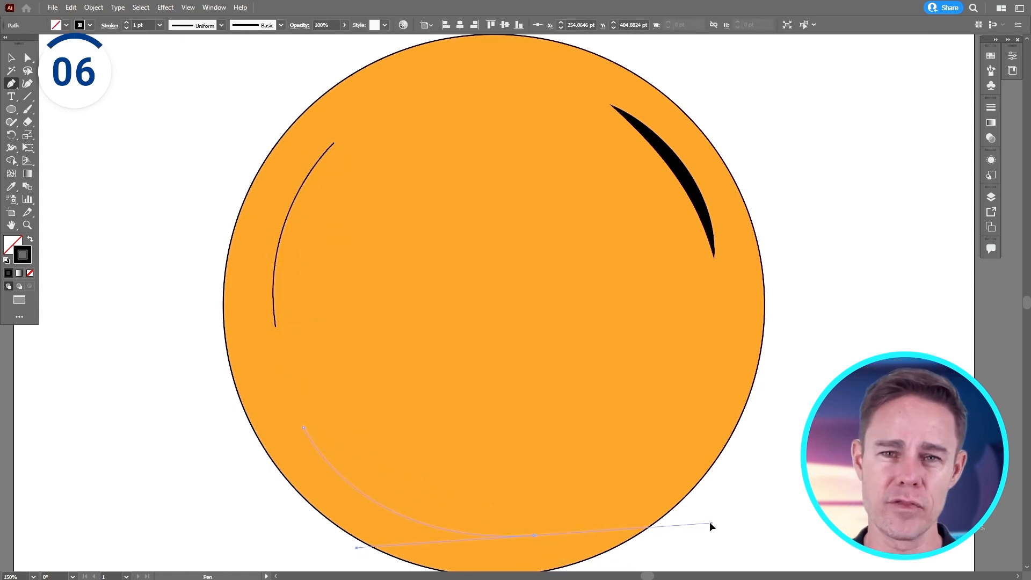
{"action": "left_click_drag", "start_coordinate": [701, 514], "coordinate": [702, 515]}
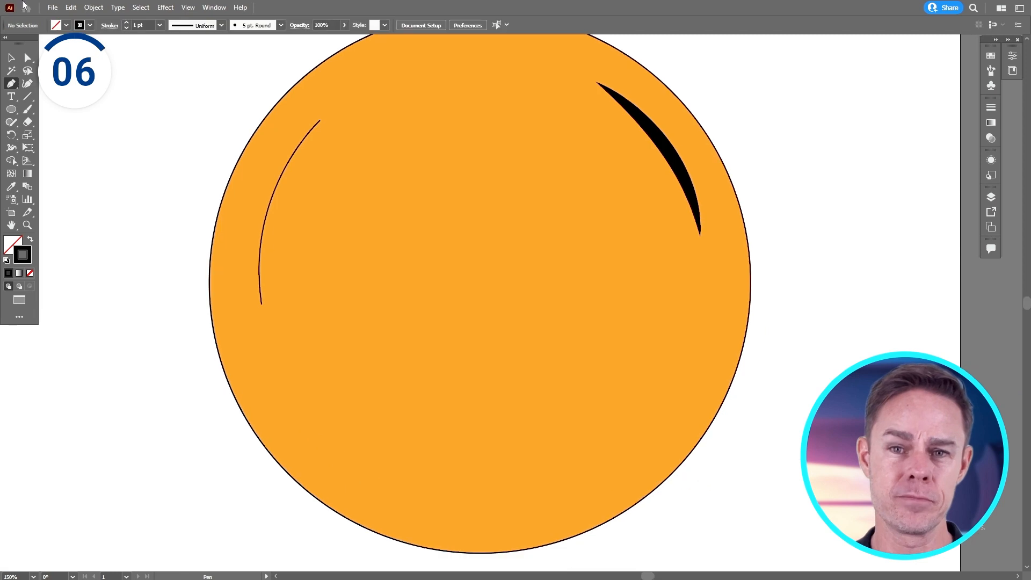
Step: Draw a three-point curve of about 136 by 150 pt inside the circle's lower-right edge with the Curvature tool
{"action": "left_click", "coordinate": [28, 84]}
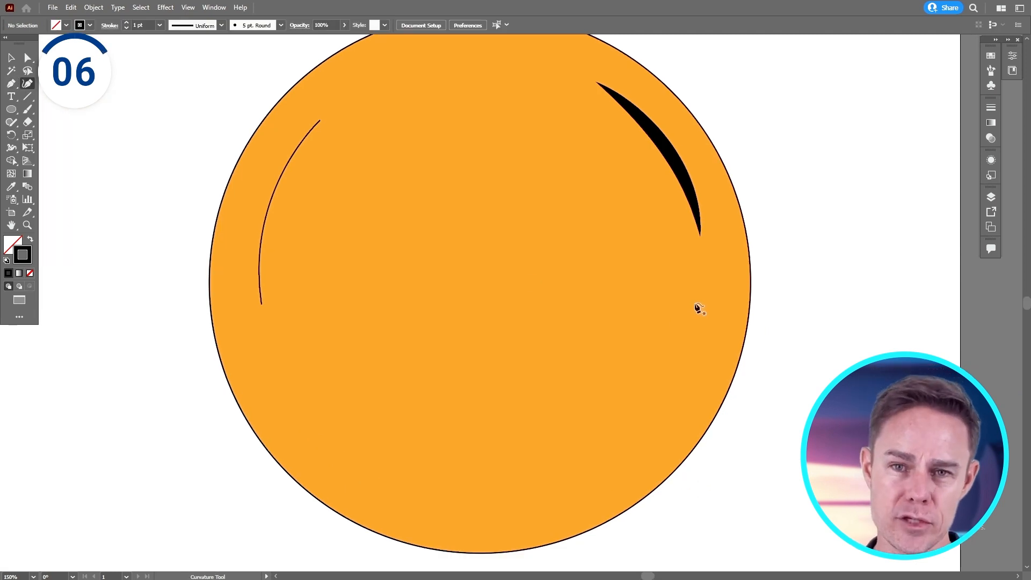
{"action": "left_click", "coordinate": [695, 303]}
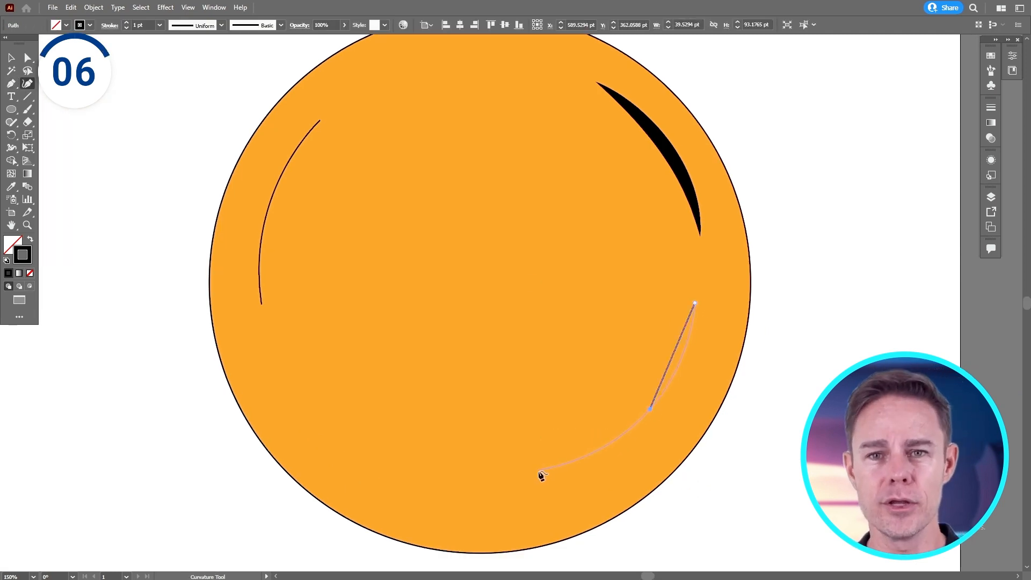
{"action": "left_click", "coordinate": [540, 474]}
Step: Set the lower-right curve's stroke to 16 pt with the width profile tapering at both ends, and deselect it
{"action": "left_click", "coordinate": [126, 23]}
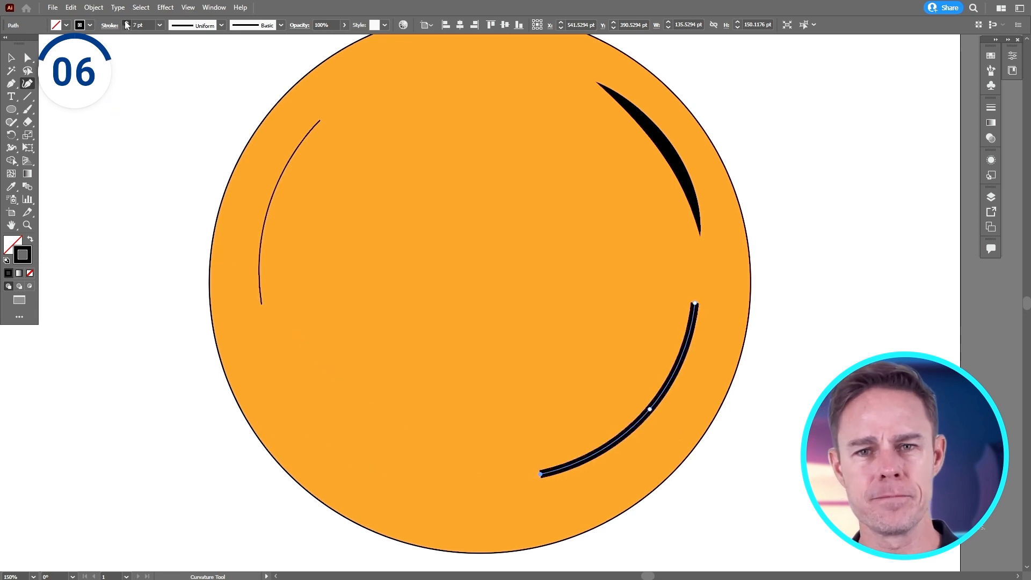
{"action": "left_click", "coordinate": [193, 25]}
{"action": "left_click", "coordinate": [190, 59]}
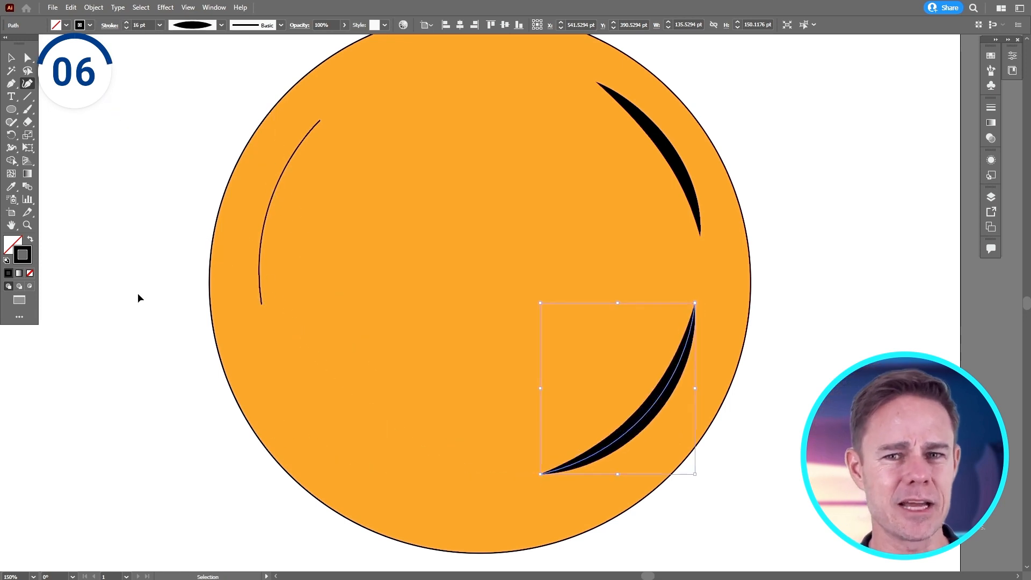
{"action": "left_click", "coordinate": [166, 286], "text": "ctrl"}
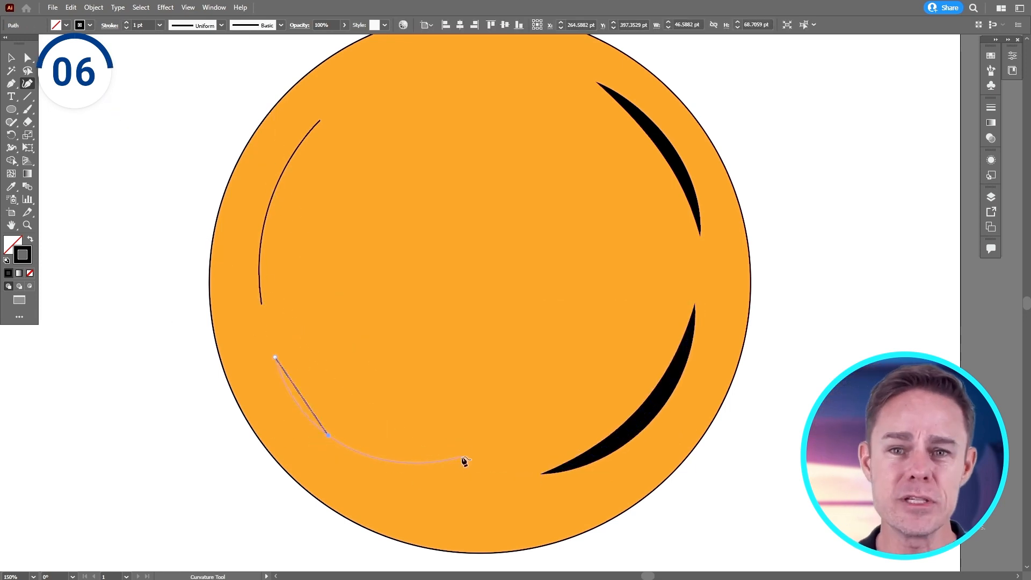
Step: Draw a 13 pt curve of about 101 by 128 pt inside the circle's upper-right edge and give it a width profile tapering at both ends
{"action": "scroll", "coordinate": [141, 24], "scroll_direction": "up", "scroll_amount": 14}
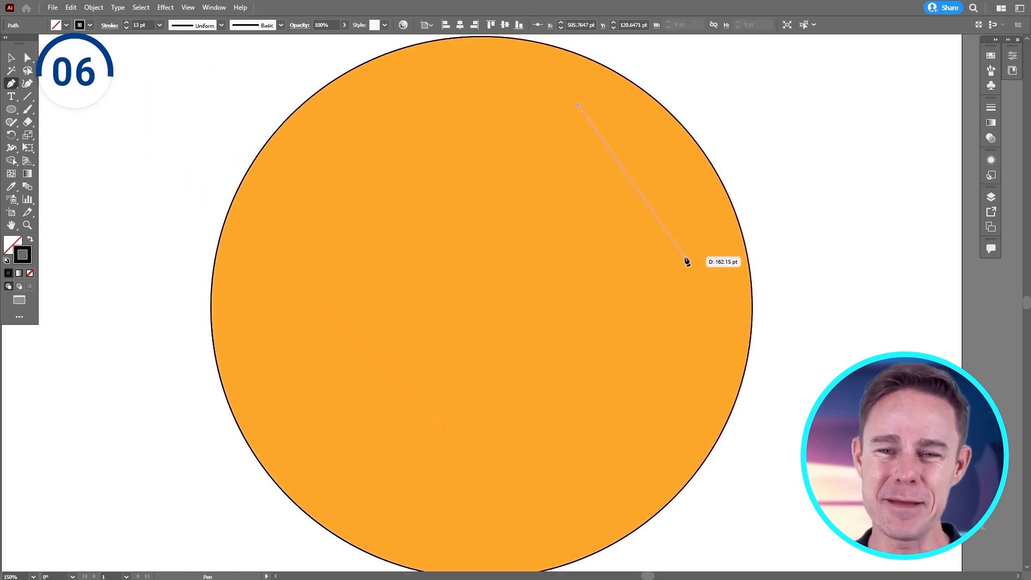
{"action": "left_click_drag", "start_coordinate": [719, 340], "coordinate": [707, 360]}
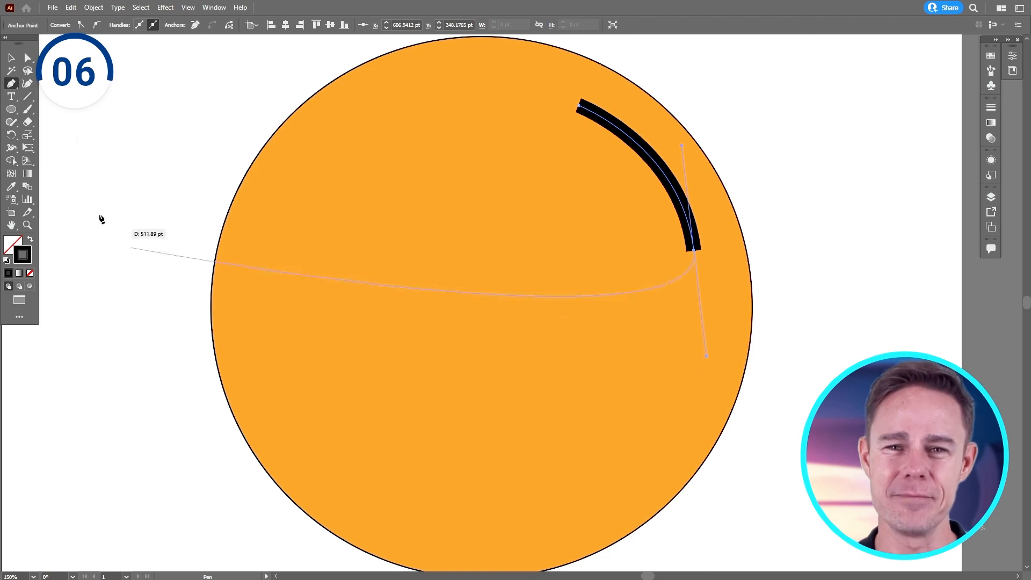
{"action": "key", "text": "v"}
{"action": "left_click", "coordinate": [222, 25]}
{"action": "left_click", "coordinate": [181, 70]}
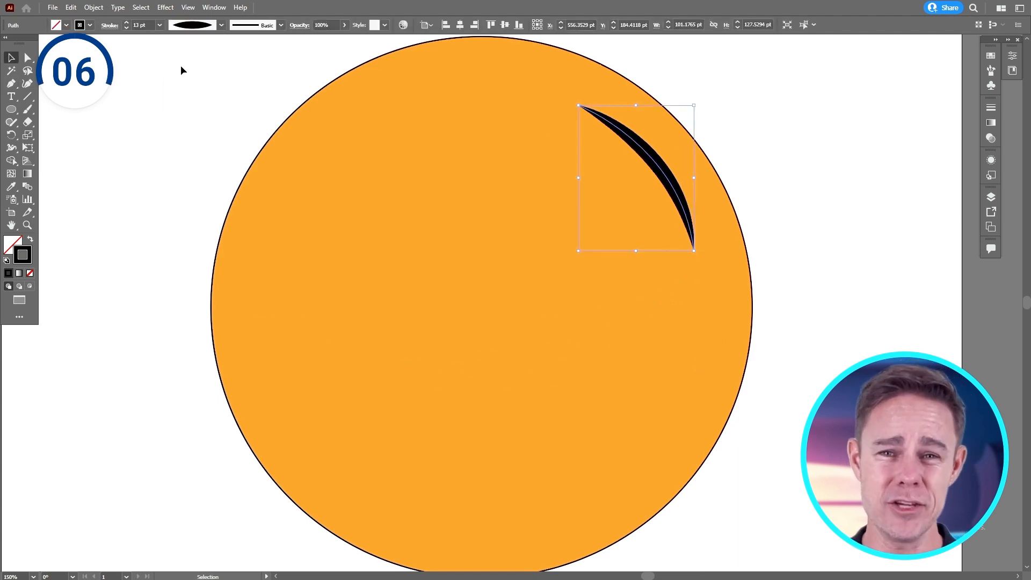
Step: Show the Appearance settings for the curve and turn off New Art Has Basic Appearance
{"action": "left_click", "coordinate": [217, 7]}
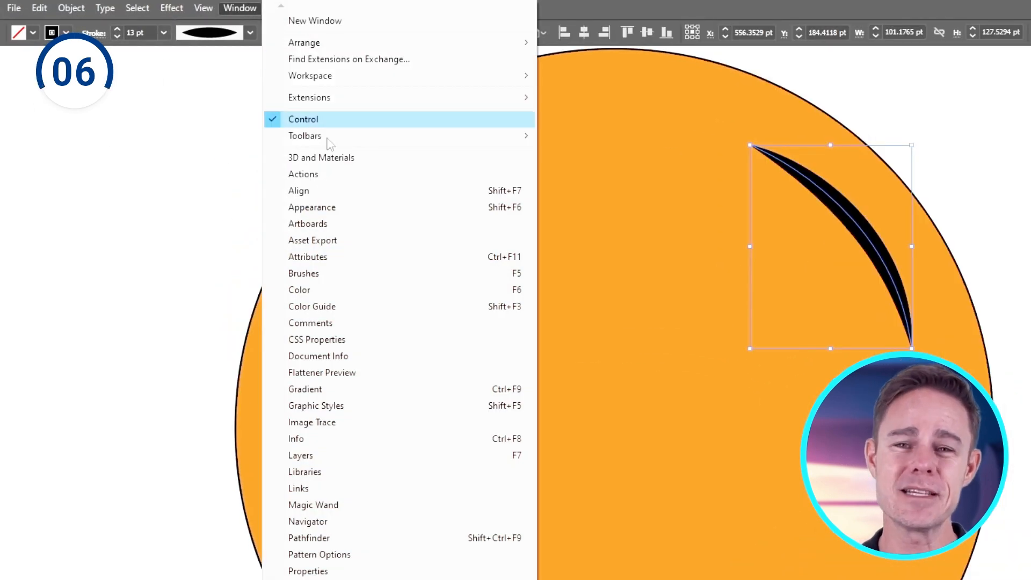
{"action": "left_click", "coordinate": [309, 208]}
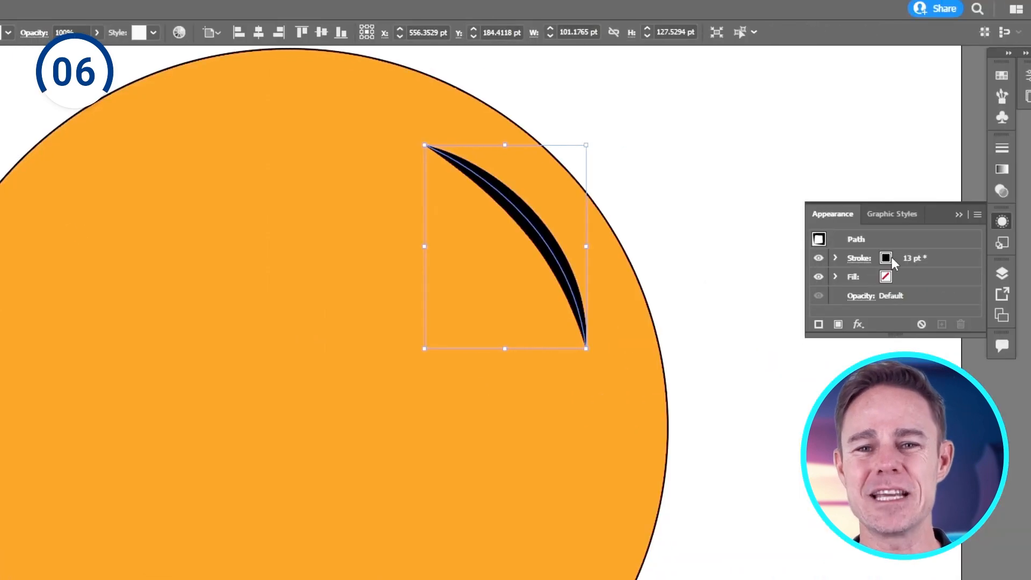
{"action": "left_click", "coordinate": [977, 215]}
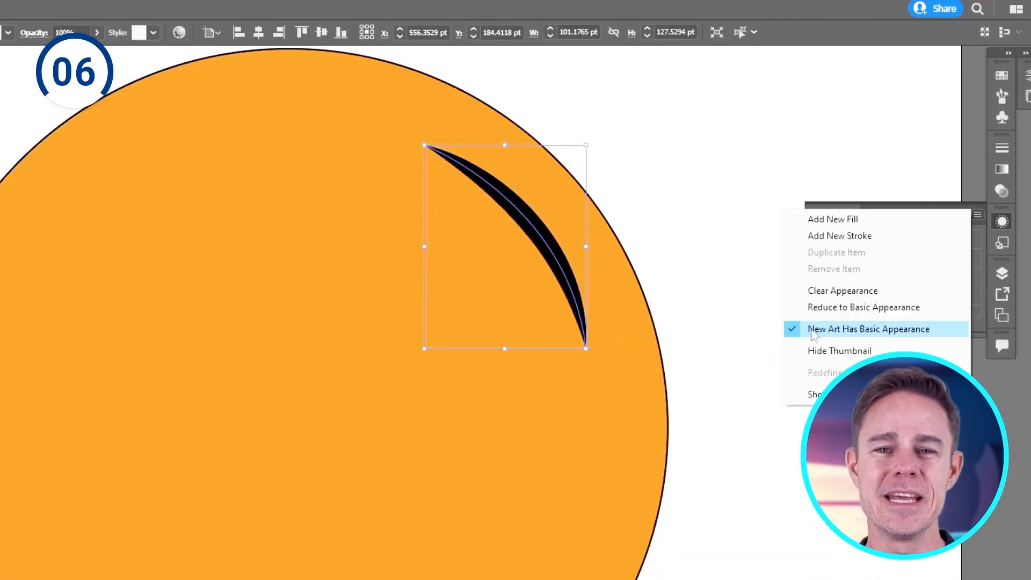
{"action": "left_click", "coordinate": [828, 332]}
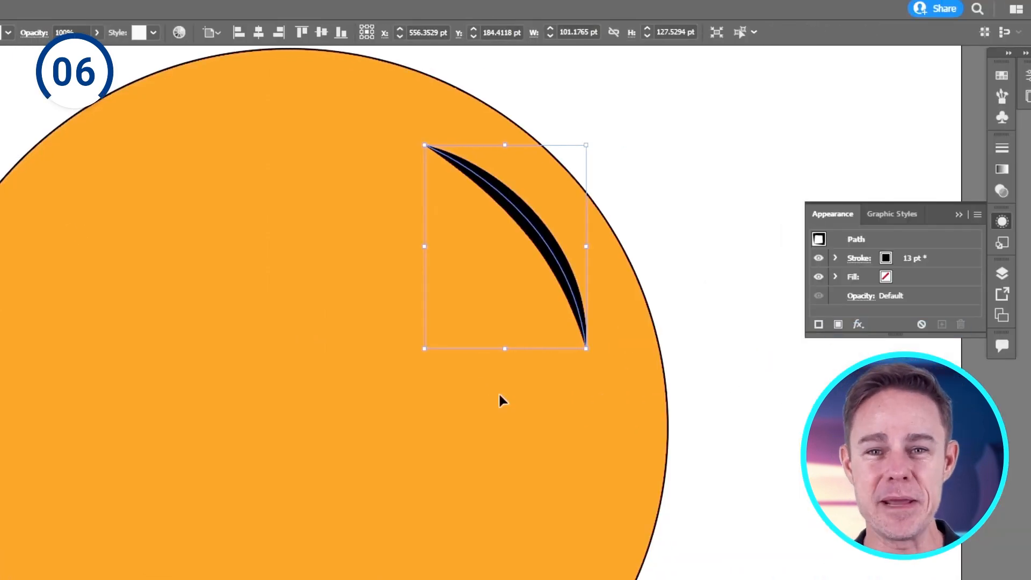
Step: Draw separate tapered curves inside the circle's upper-left and lower-left edges with the Pen tool, deselecting each one
{"action": "left_click", "coordinate": [11, 84]}
{"action": "left_click", "coordinate": [437, 81]}
{"action": "left_click_drag", "start_coordinate": [294, 182], "coordinate": [270, 260]}
{"action": "left_click", "coordinate": [202, 268], "text": "ctrl"}
{"action": "left_click", "coordinate": [253, 275]}
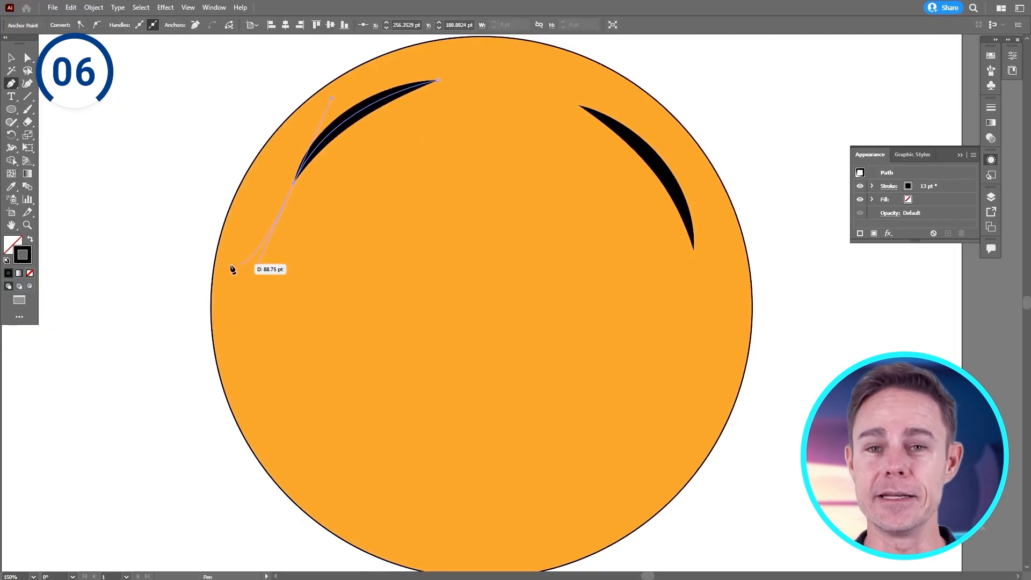
{"action": "left_click_drag", "start_coordinate": [364, 516], "coordinate": [364, 516]}
{"action": "left_click", "coordinate": [398, 496], "text": "ctrl"}
Step: Draw a tapered curve inside the circle's lower-right edge with the Pen tool, and deselect it
{"action": "left_click", "coordinate": [697, 314]}
{"action": "mouse_move", "coordinate": [621, 481]}
{"action": "left_mouse_down"}
{"action": "mouse_move", "coordinate": [534, 529]}
{"action": "mouse_move", "coordinate": [647, 461]}
{"action": "left_mouse_up"}
{"action": "left_click", "coordinate": [510, 518], "text": "ctrl"}
{"action": "left_click", "coordinate": [356, 482]}
{"action": "left_click", "coordinate": [569, 332], "text": "ctrl"}
Step: Draw two more separate tapered curves across the middle of the circle with the Pen tool
{"action": "left_click", "coordinate": [514, 208]}
{"action": "left_click_drag", "start_coordinate": [571, 285], "coordinate": [573, 345]}
{"action": "left_click", "coordinate": [418, 271], "text": "ctrl"}
{"action": "left_click", "coordinate": [413, 270]}
{"action": "left_click_drag", "start_coordinate": [504, 361], "coordinate": [613, 350]}
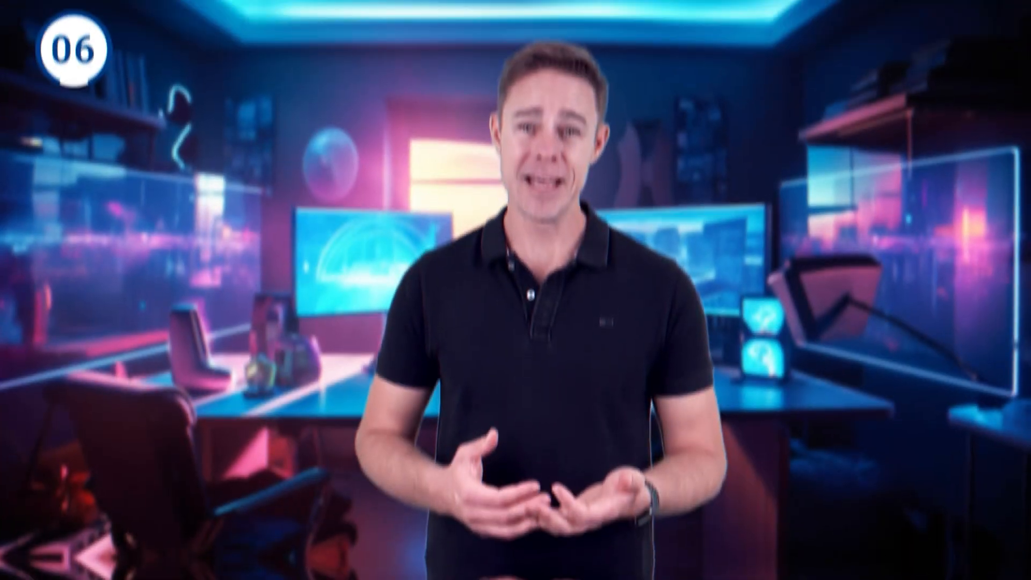